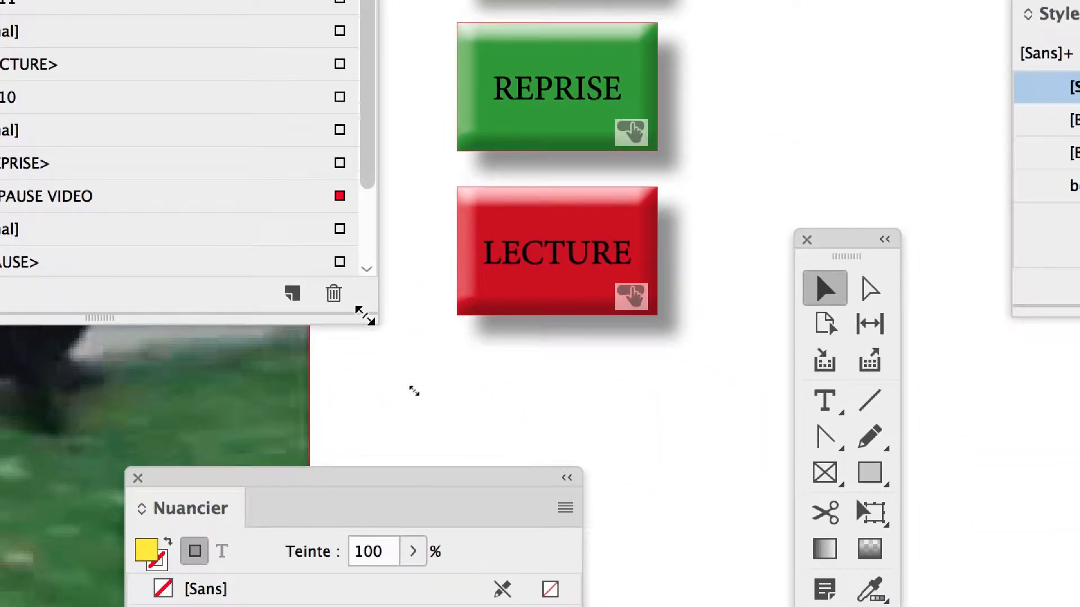
- Select the PAUSE text frame nested in Bouton PAUSE VIDEO and move the Calques and Styles d'objet panels clear of the buttons
{"action": "left_click_drag", "start_coordinate": [373, 319], "coordinate": [409, 451]}
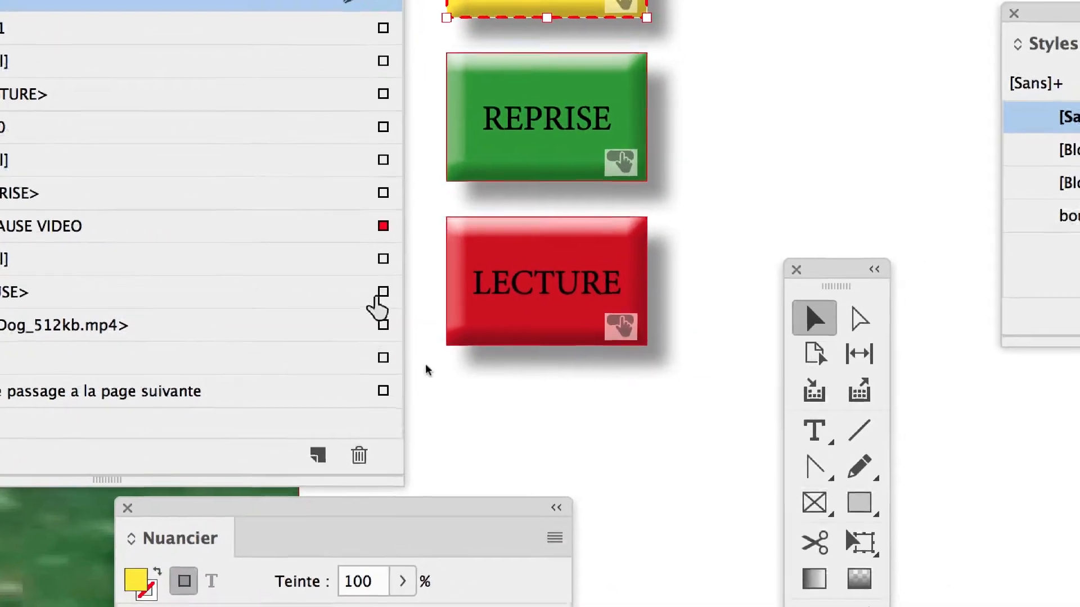
{"action": "left_click", "coordinate": [435, 290]}
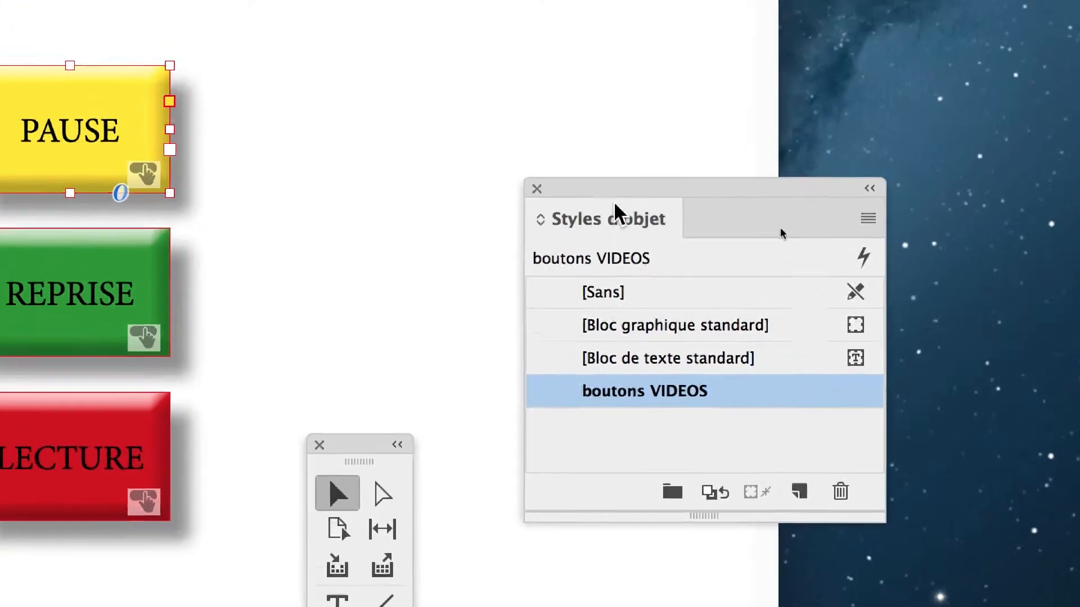
{"action": "left_click_drag", "start_coordinate": [533, 59], "coordinate": [498, 128]}
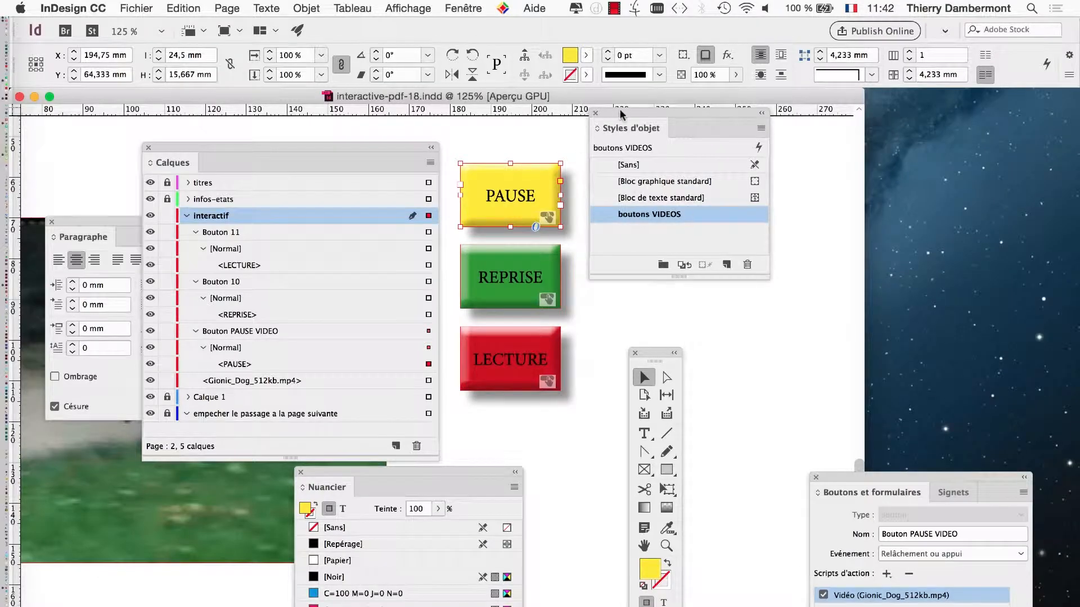
{"action": "left_click_drag", "start_coordinate": [621, 114], "coordinate": [848, 142]}
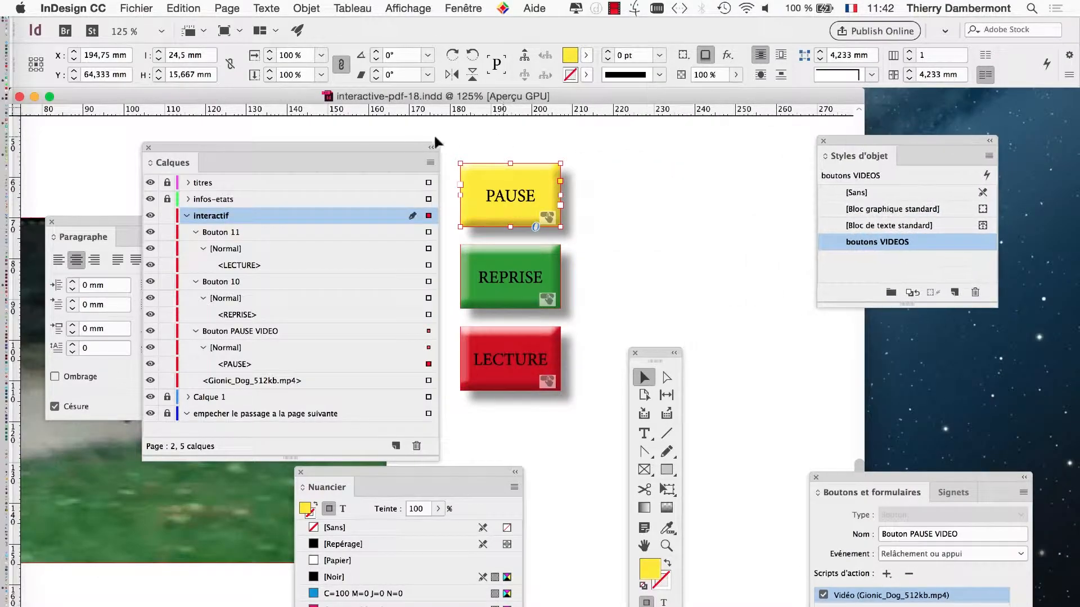
{"action": "left_click_drag", "start_coordinate": [396, 151], "coordinate": [291, 456]}
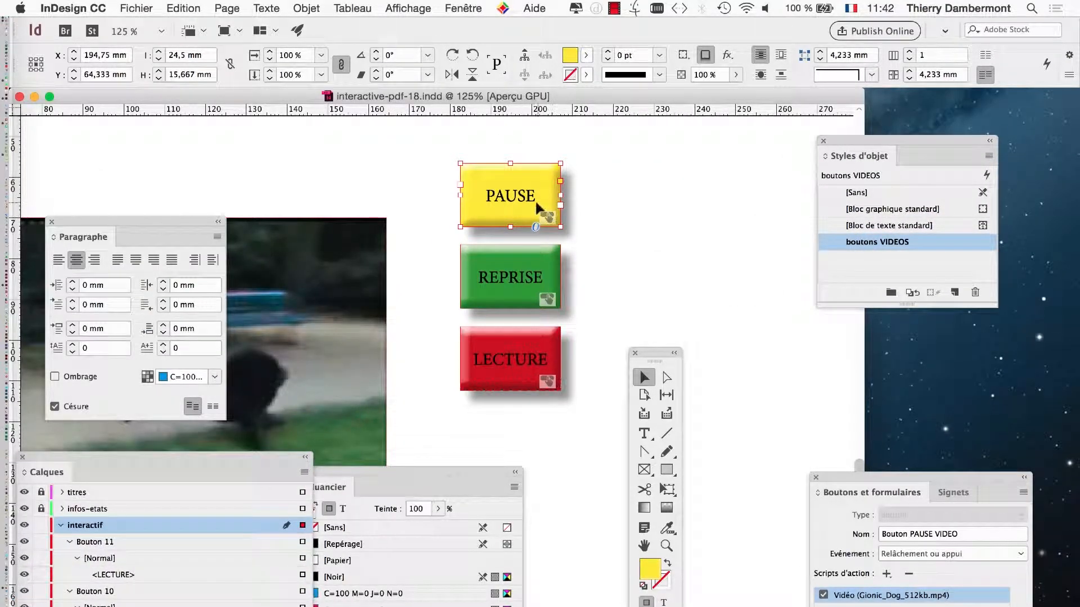
- Open the Effets settings for the PAUSE frame and enable Biseau et estampage for its Texte only
{"action": "left_click", "coordinate": [317, 7]}
{"action": "mouse_move", "coordinate": [376, 311]}
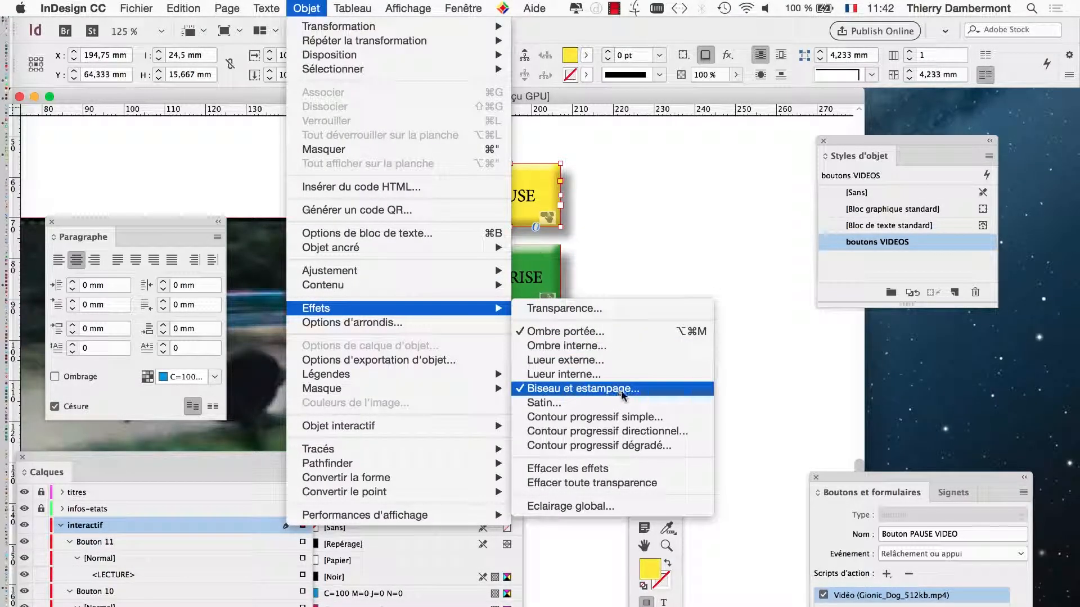
{"action": "left_click", "coordinate": [563, 308]}
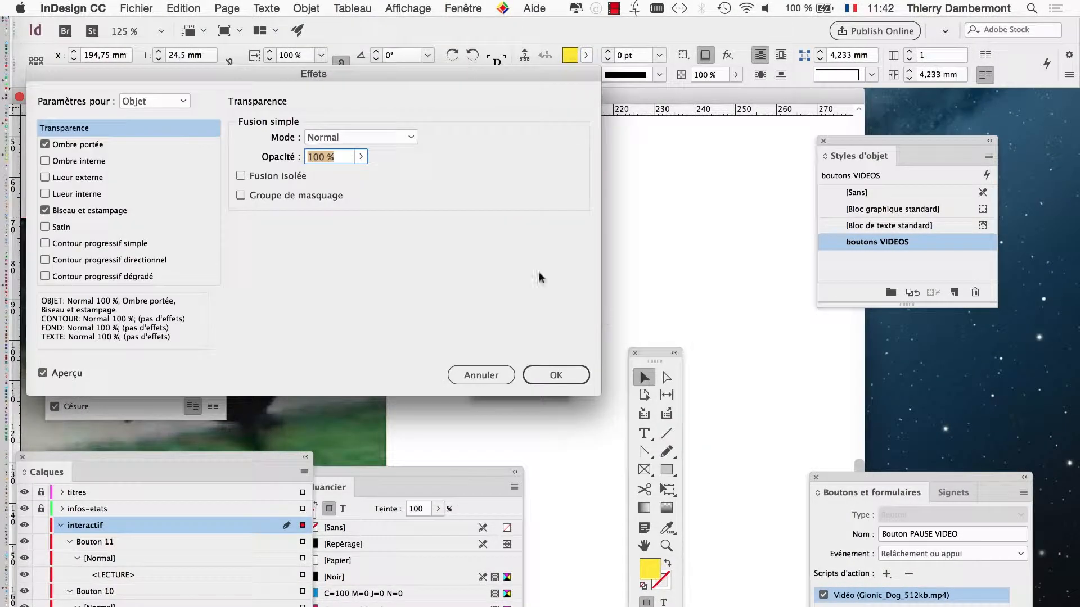
{"action": "left_click_drag", "start_coordinate": [413, 74], "coordinate": [638, 255]}
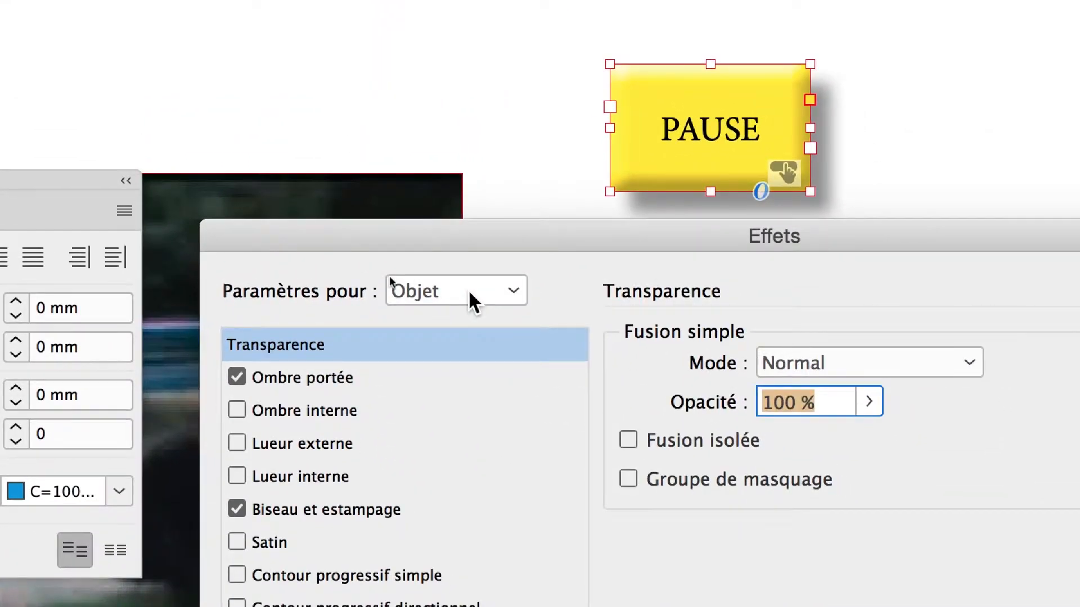
{"action": "left_click", "coordinate": [470, 294]}
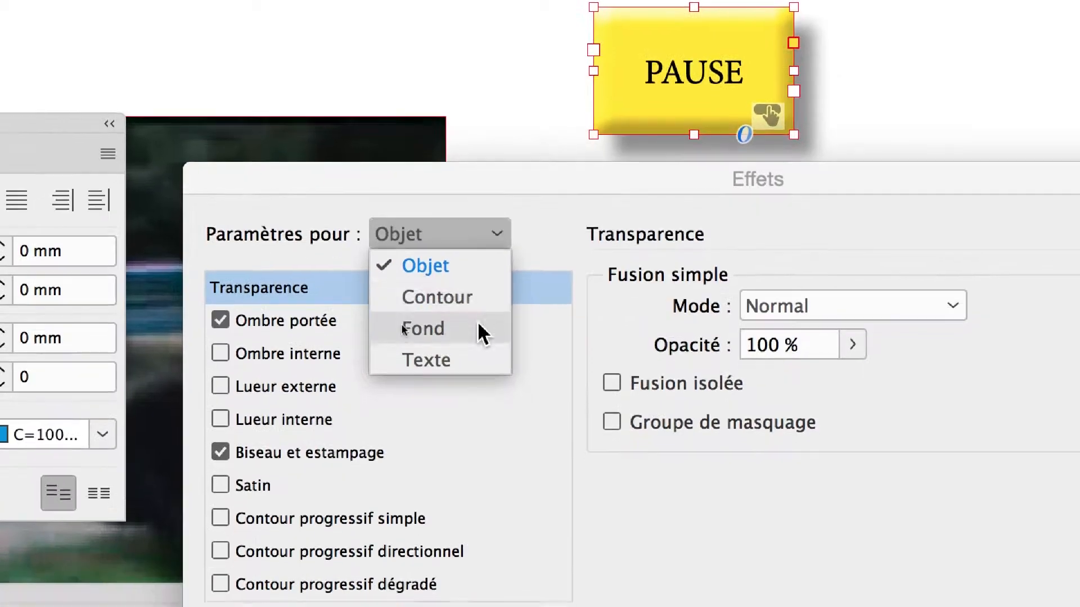
{"action": "left_click", "coordinate": [475, 360]}
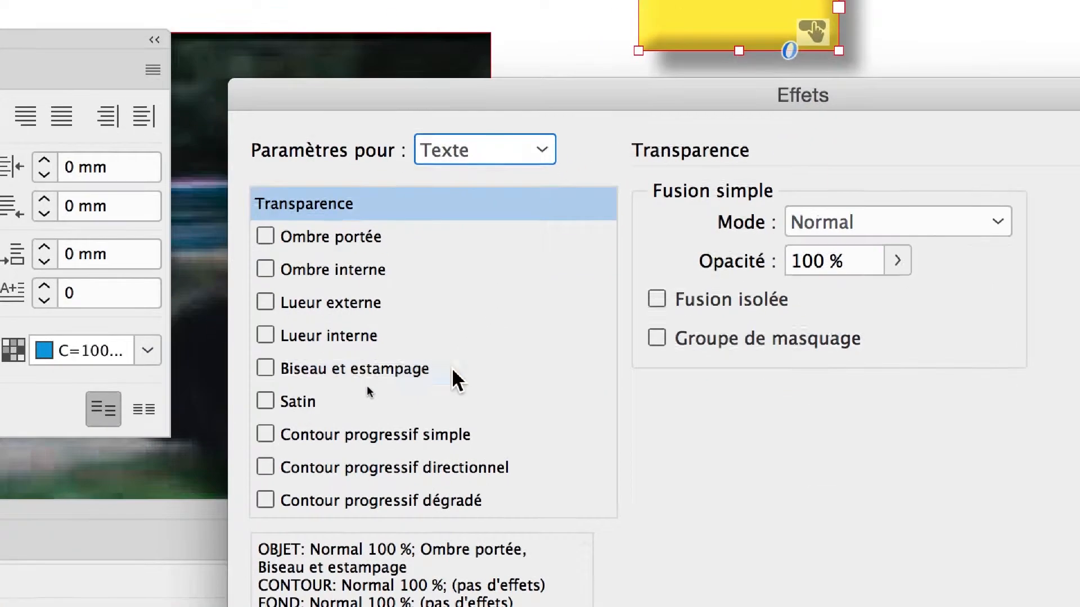
{"action": "left_click", "coordinate": [440, 522]}
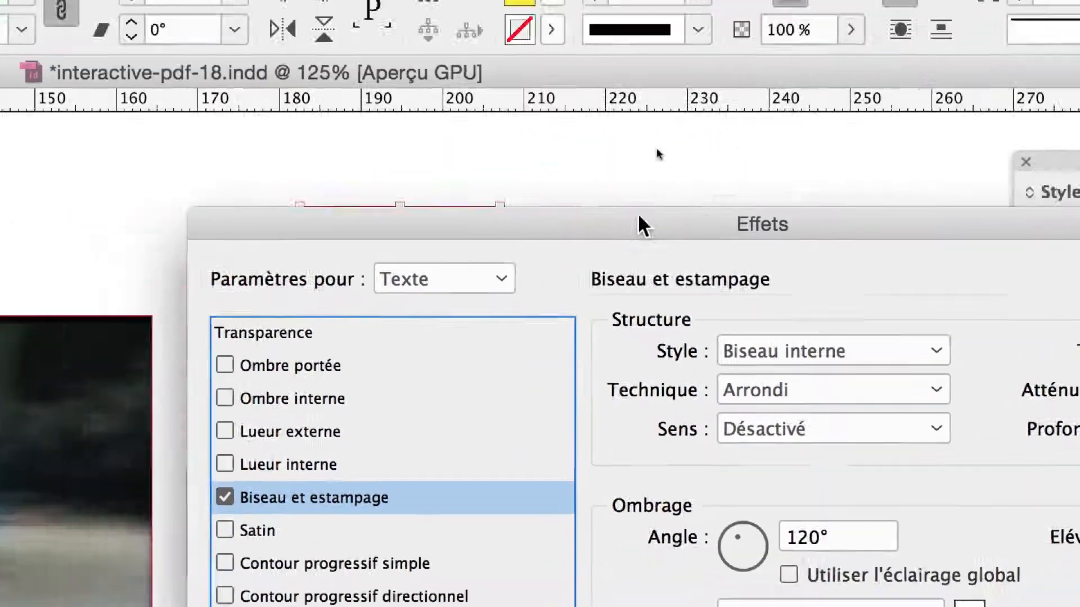
- Set the style of the text's Biseau et estampage effect to Estampage oreiller and apply the effects to the PAUSE frame
{"action": "left_click_drag", "start_coordinate": [641, 225], "coordinate": [1079, 1]}
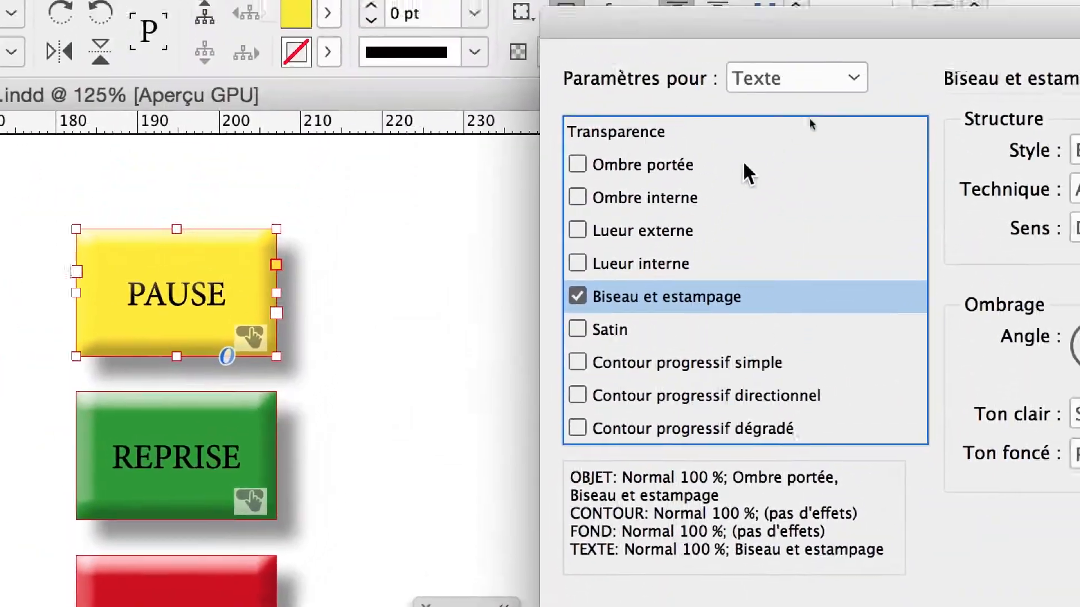
{"action": "left_click_drag", "start_coordinate": [862, 24], "coordinate": [717, 42]}
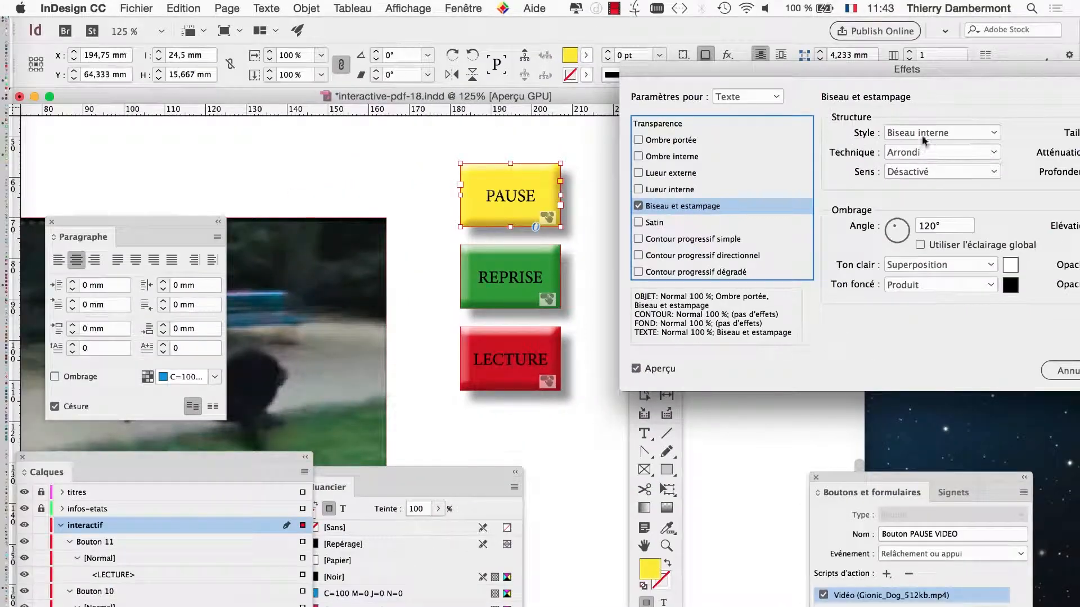
{"action": "left_click", "coordinate": [957, 196]}
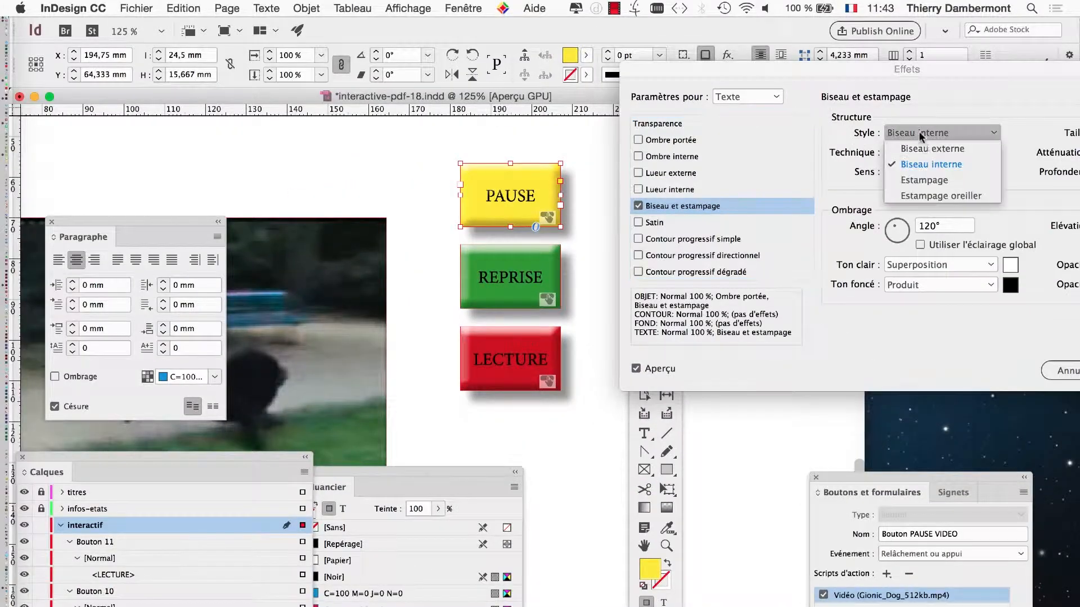
{"action": "left_click", "coordinate": [932, 195]}
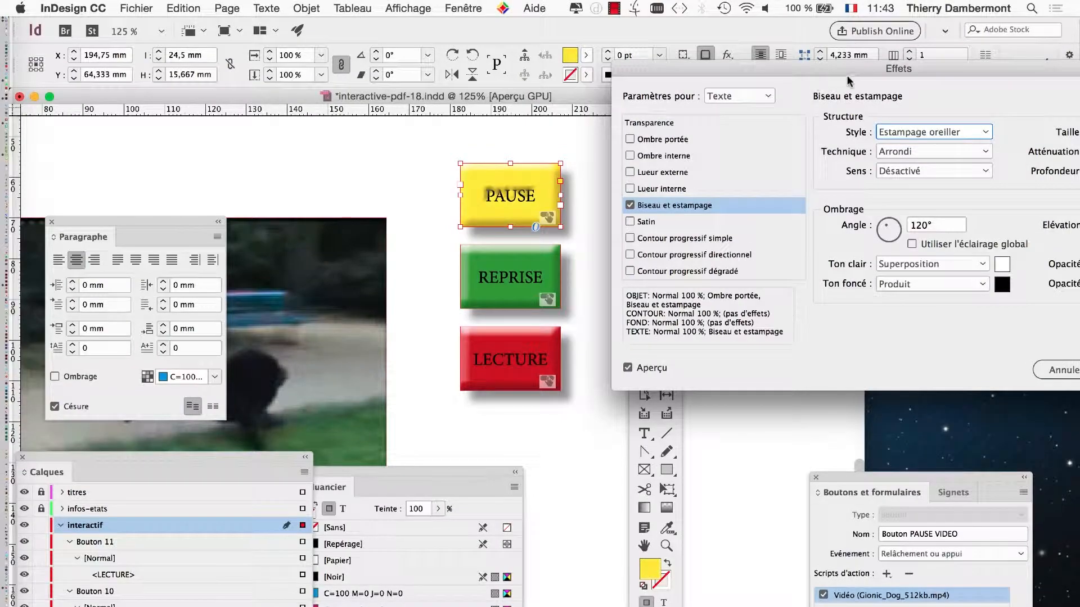
{"action": "left_click_drag", "start_coordinate": [846, 76], "coordinate": [120, 122]}
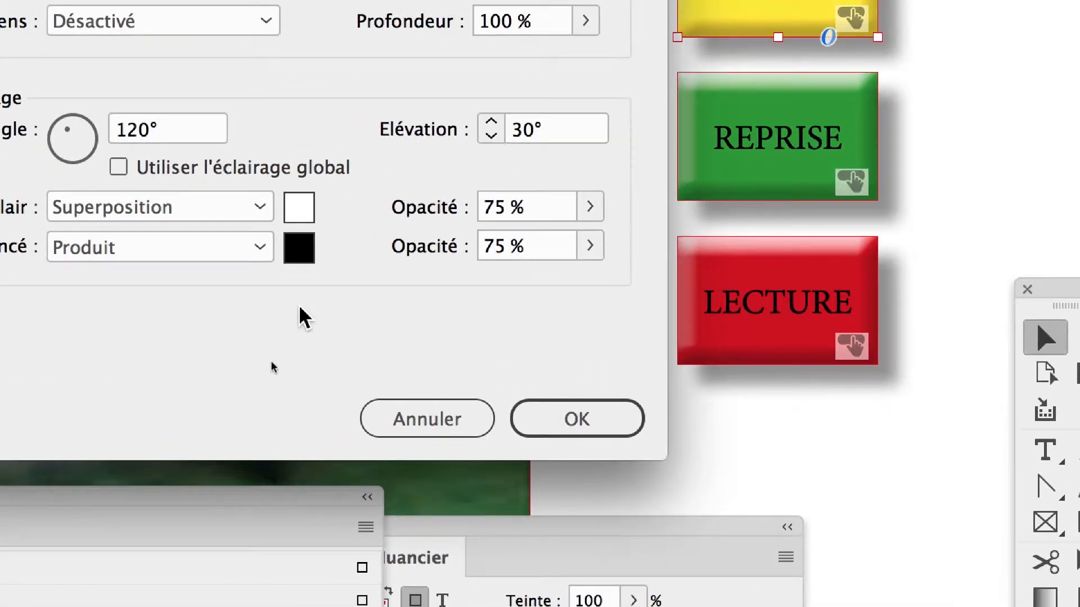
{"action": "left_click_drag", "start_coordinate": [161, 97], "coordinate": [656, 149]}
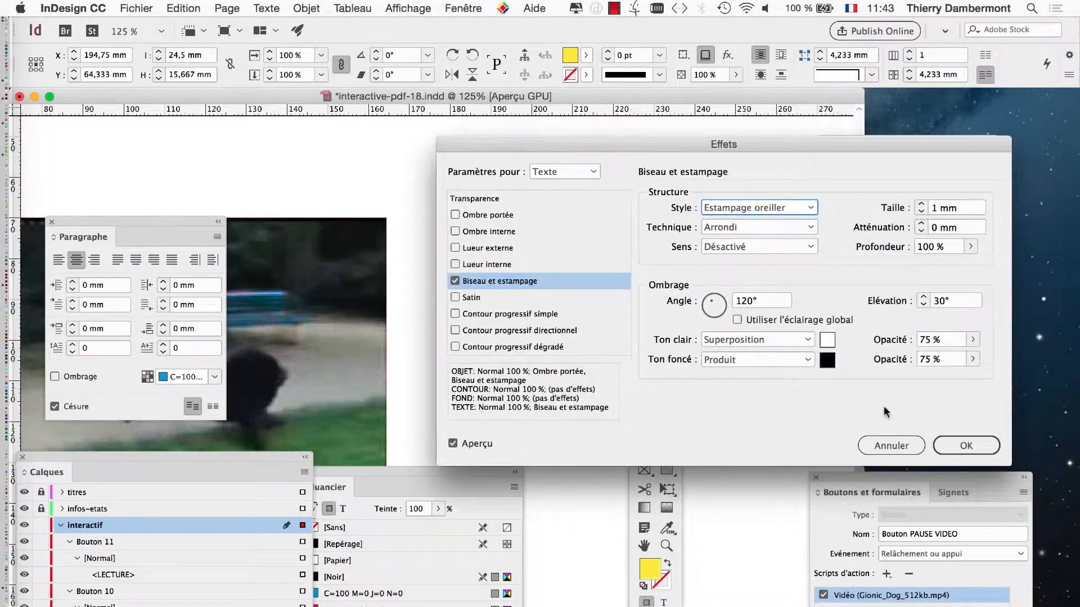
{"action": "left_click", "coordinate": [962, 447]}
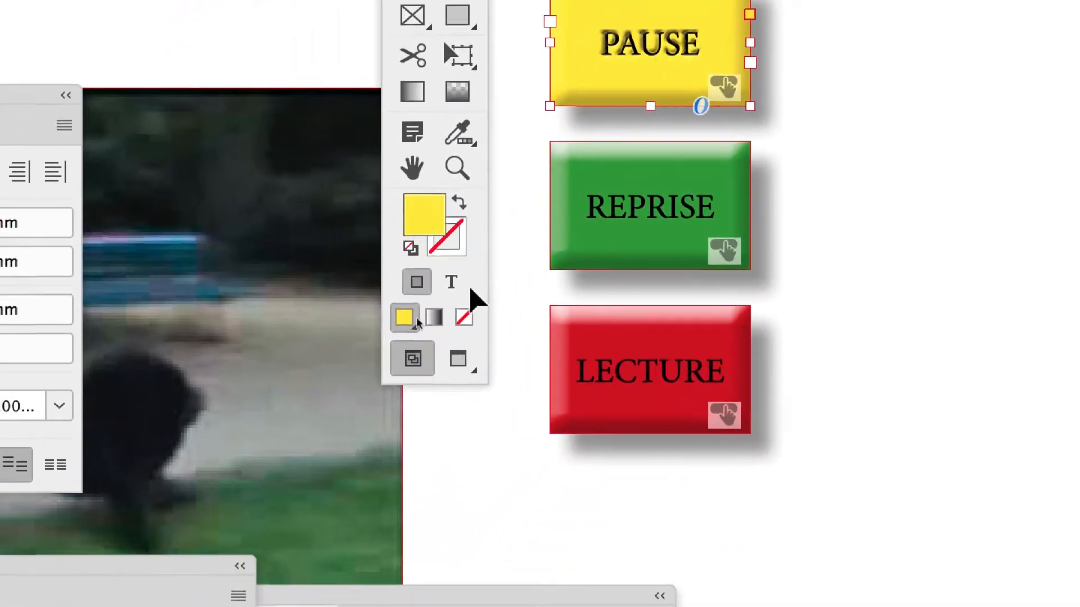
- Compare container and text colour formatting for the PAUSE frame, leaving the formatting applied to the text
{"action": "left_click", "coordinate": [364, 465]}
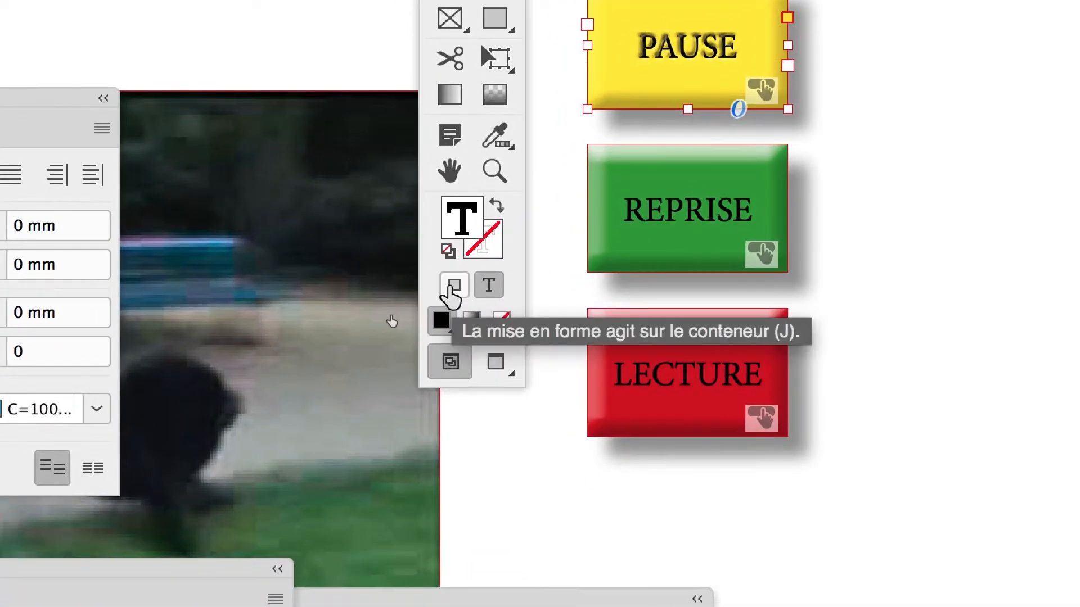
{"action": "left_click", "coordinate": [446, 324]}
{"action": "left_click", "coordinate": [470, 285]}
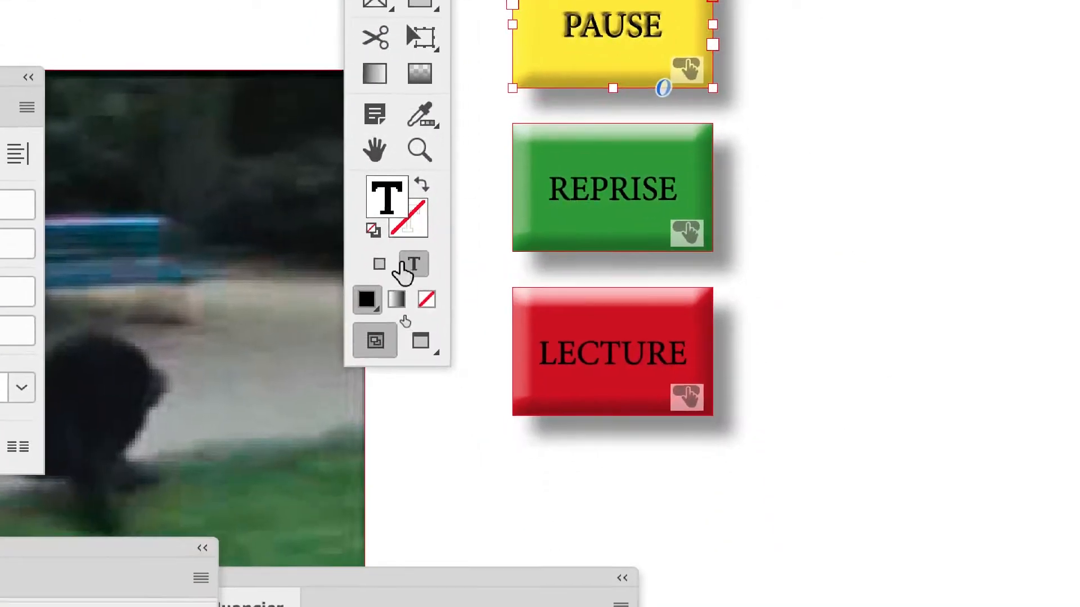
{"action": "left_click", "coordinate": [380, 264]}
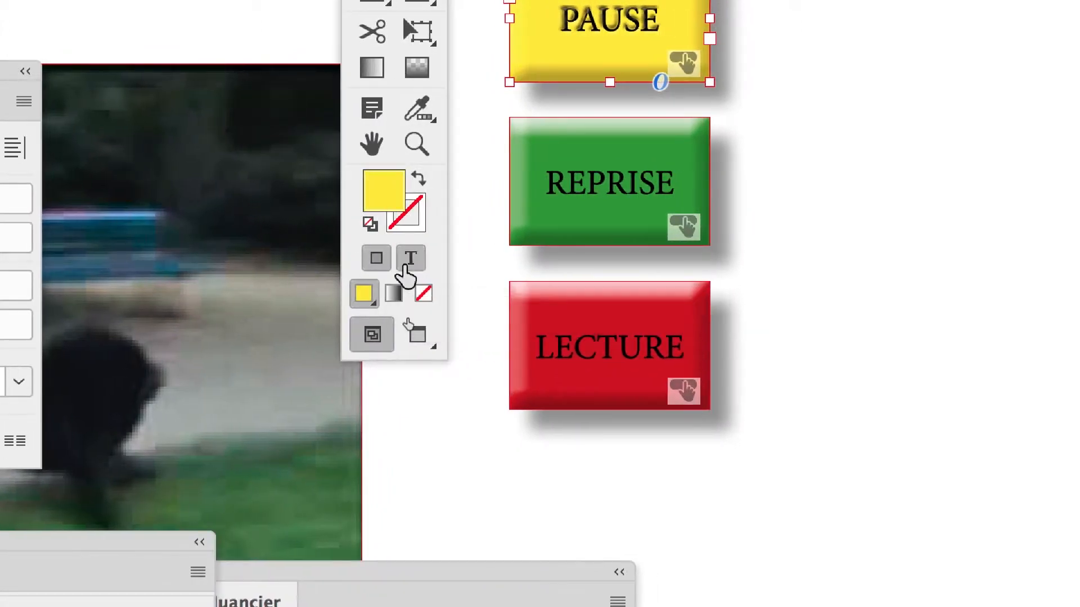
{"action": "left_click", "coordinate": [407, 262]}
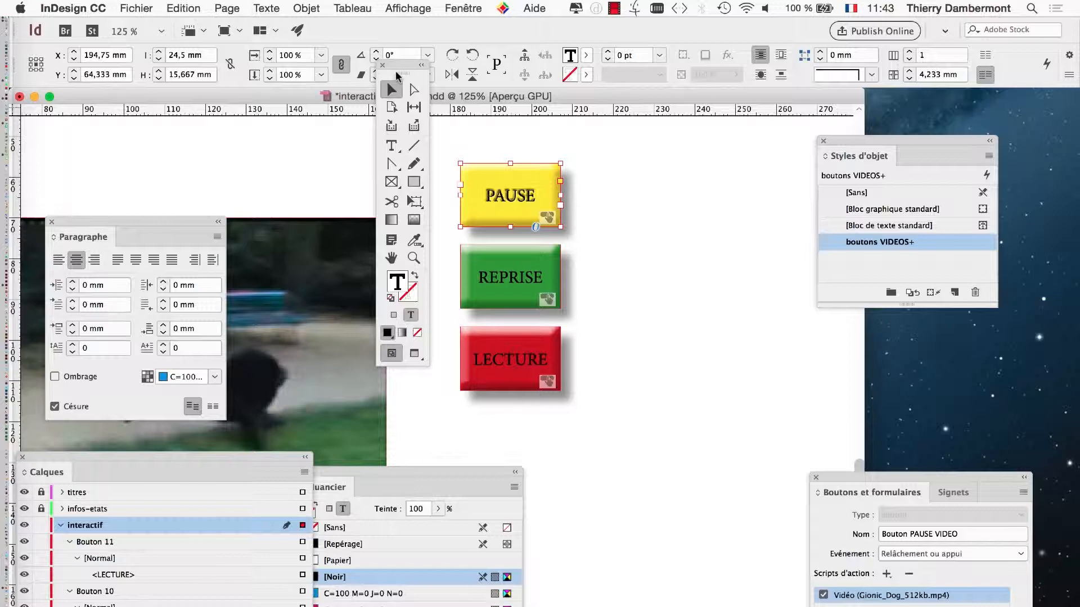
- Try the magenta and R=255 V=255 B=255 swatches on the PAUSE text and settle on dark blue C=100 M=90 J=10 N=0
{"action": "left_click_drag", "start_coordinate": [393, 71], "coordinate": [315, 145]}
{"action": "left_click", "coordinate": [449, 7]}
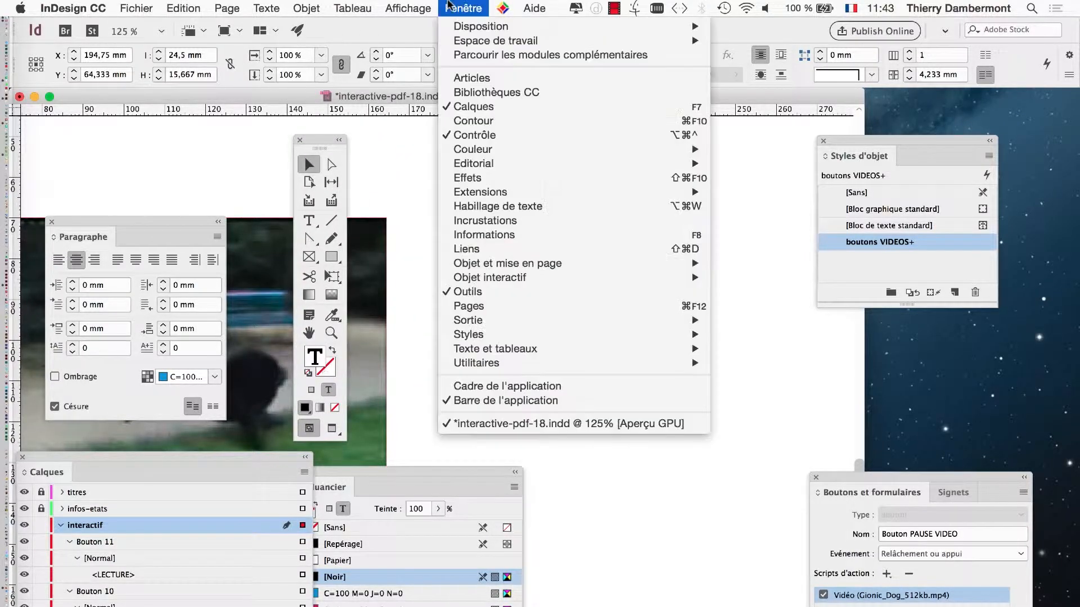
{"action": "mouse_move", "coordinate": [526, 151]}
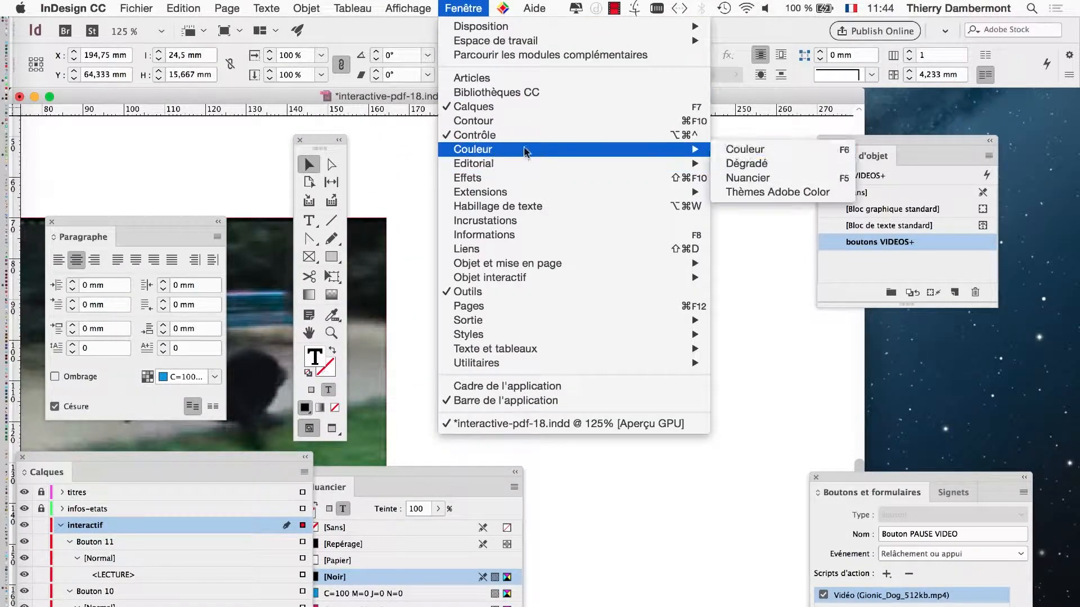
{"action": "left_click", "coordinate": [790, 177]}
{"action": "left_click_drag", "start_coordinate": [369, 468], "coordinate": [675, 144]}
{"action": "left_click", "coordinate": [639, 278]}
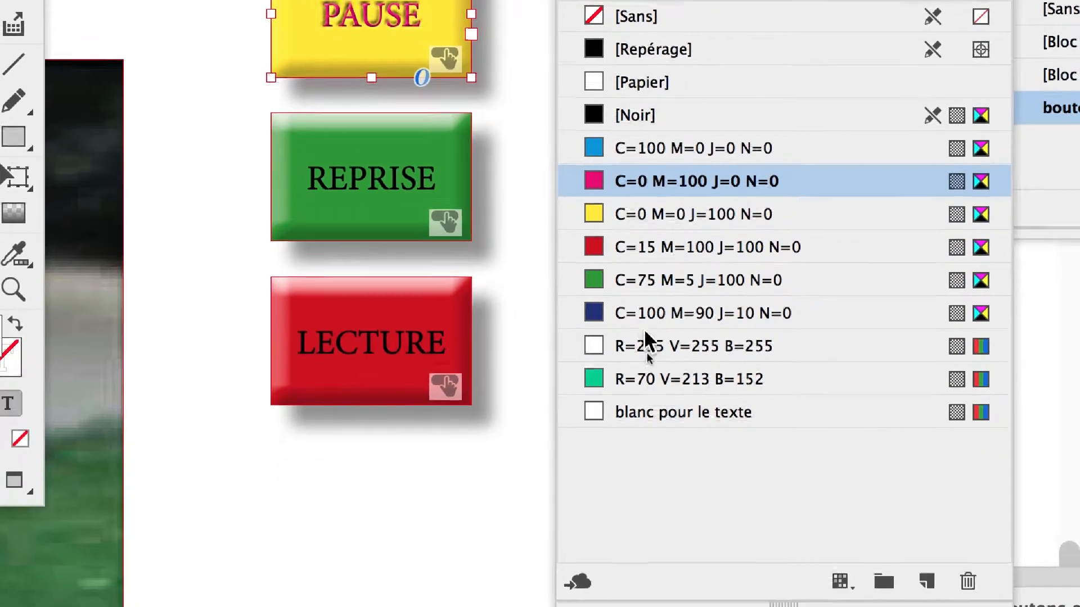
{"action": "left_click", "coordinate": [646, 440]}
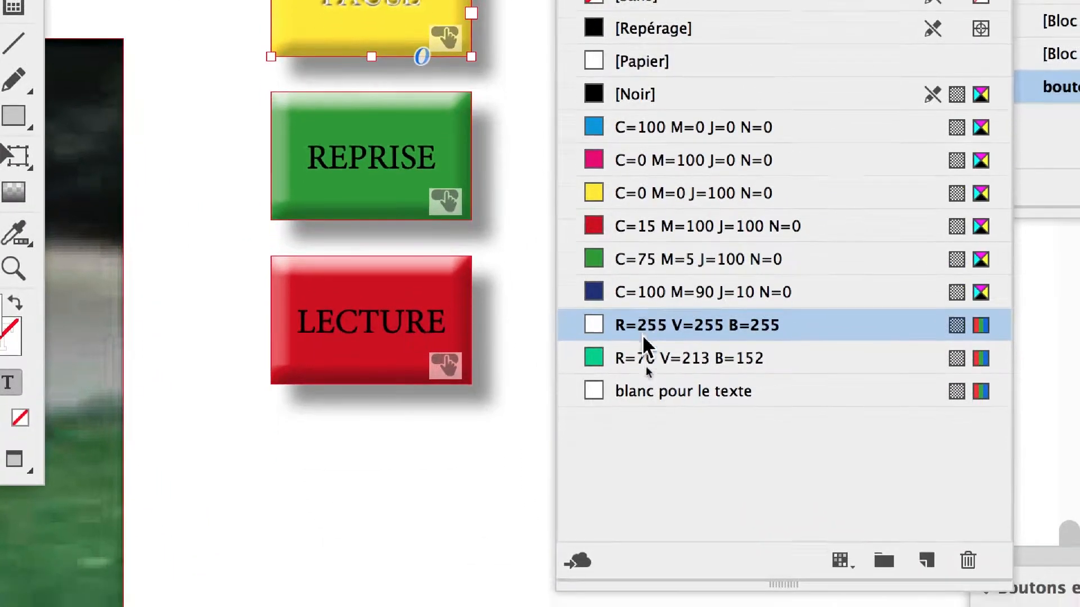
{"action": "left_click", "coordinate": [722, 483]}
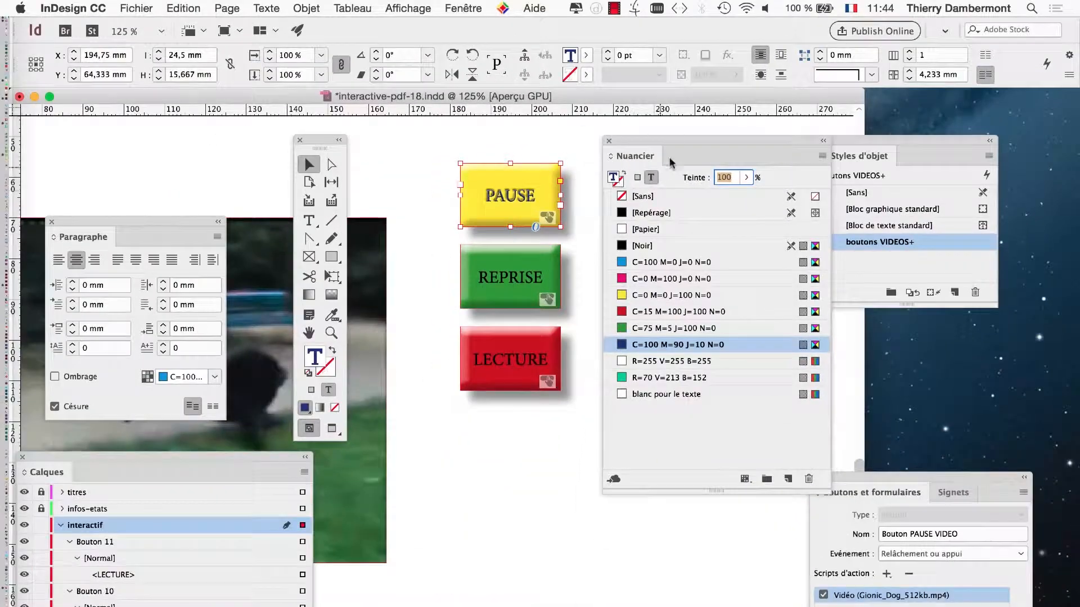
- Redefine the boutons VIDEOS object style from the formatting of the PAUSE frame
{"action": "left_click_drag", "start_coordinate": [672, 140], "coordinate": [429, 500]}
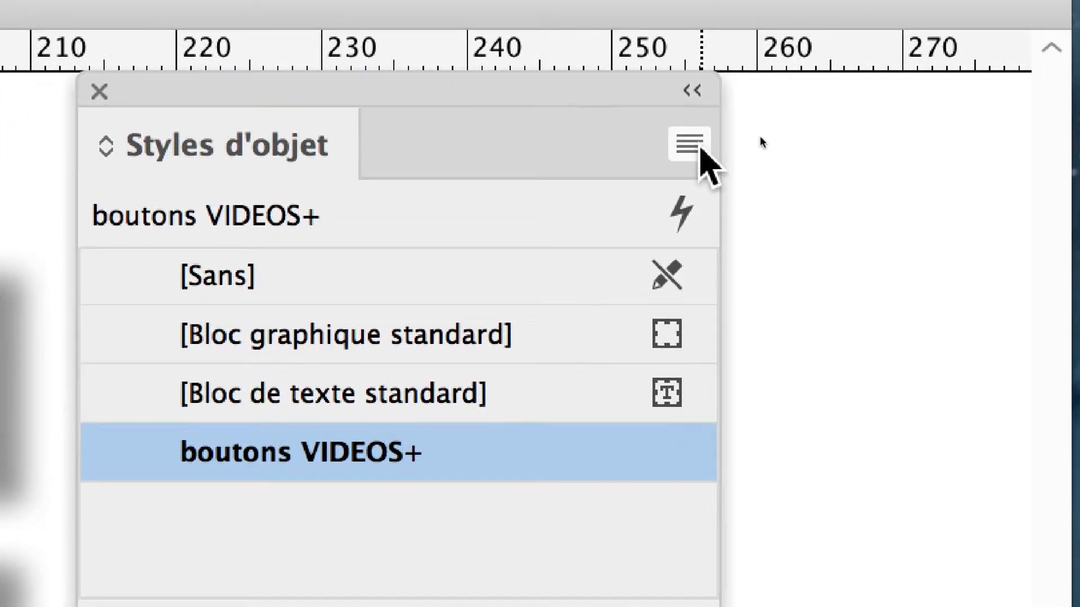
{"action": "left_click", "coordinate": [697, 145]}
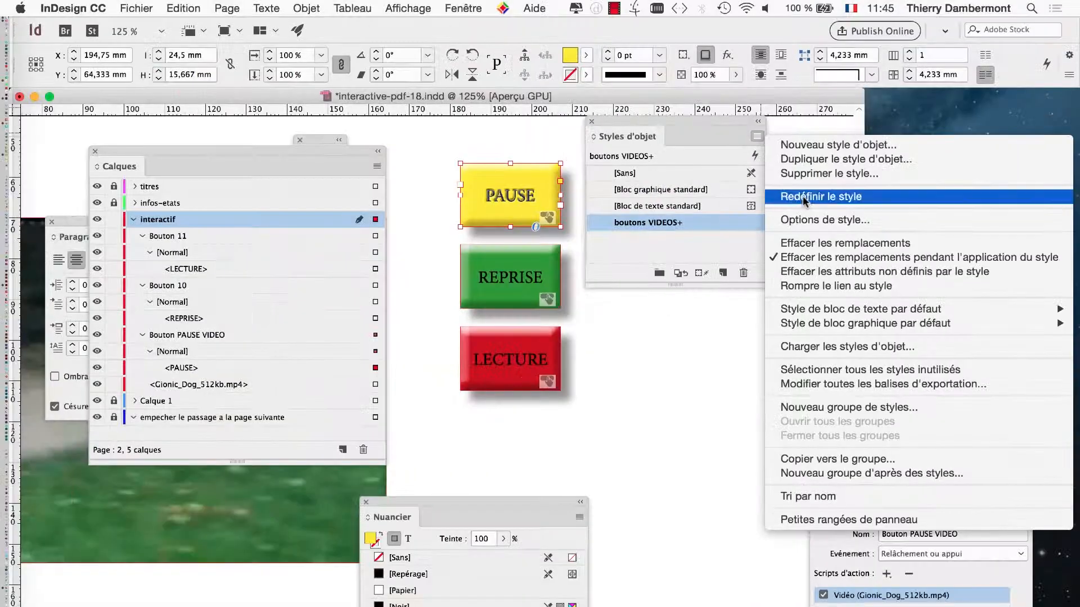
{"action": "left_click", "coordinate": [721, 199]}
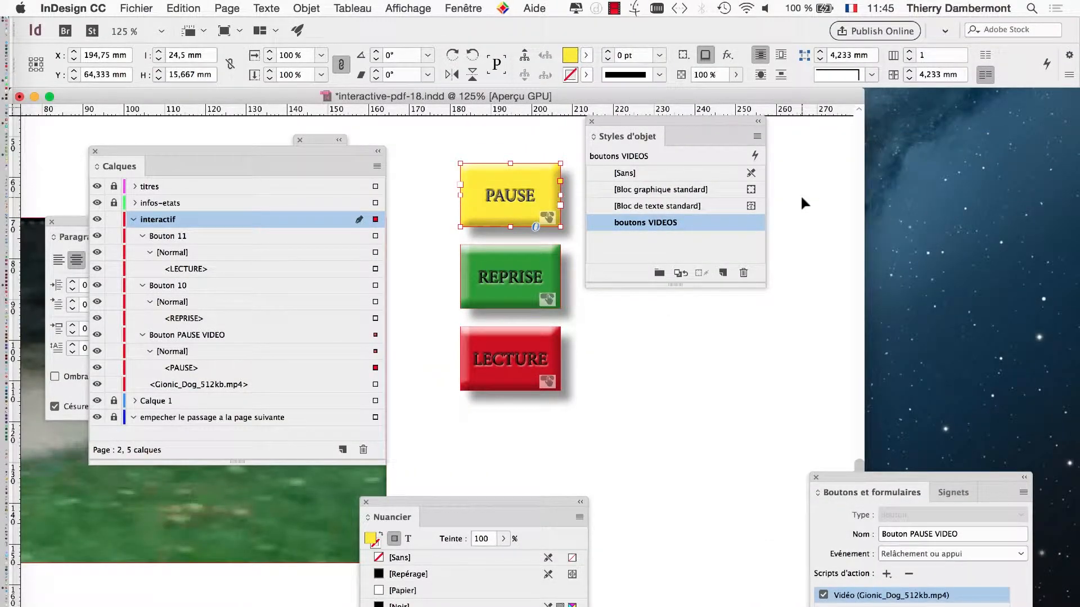